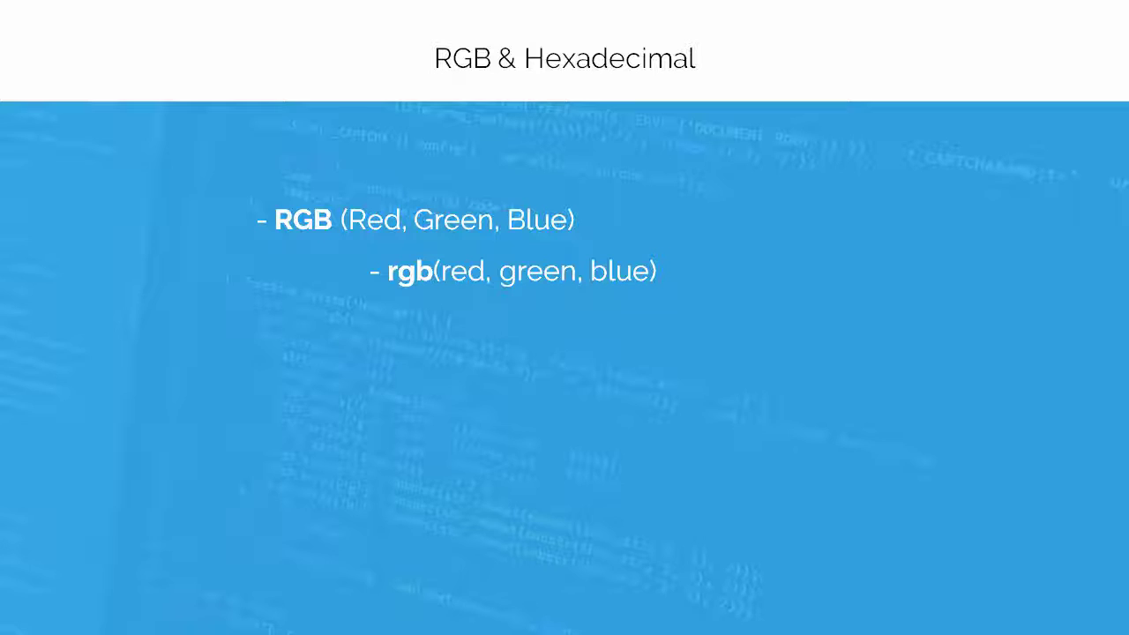
# Step: Step through the Hexadecimal #RRGGBB bullets to the Choosing the Right Color slide
pyautogui.press('Right')
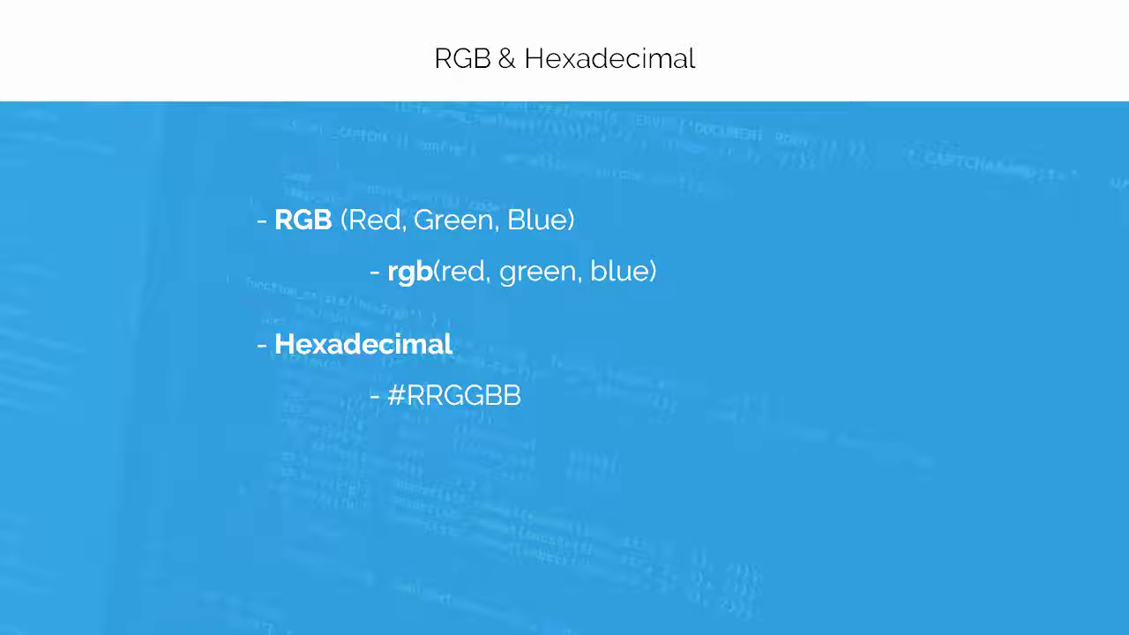
pyautogui.press('Right')
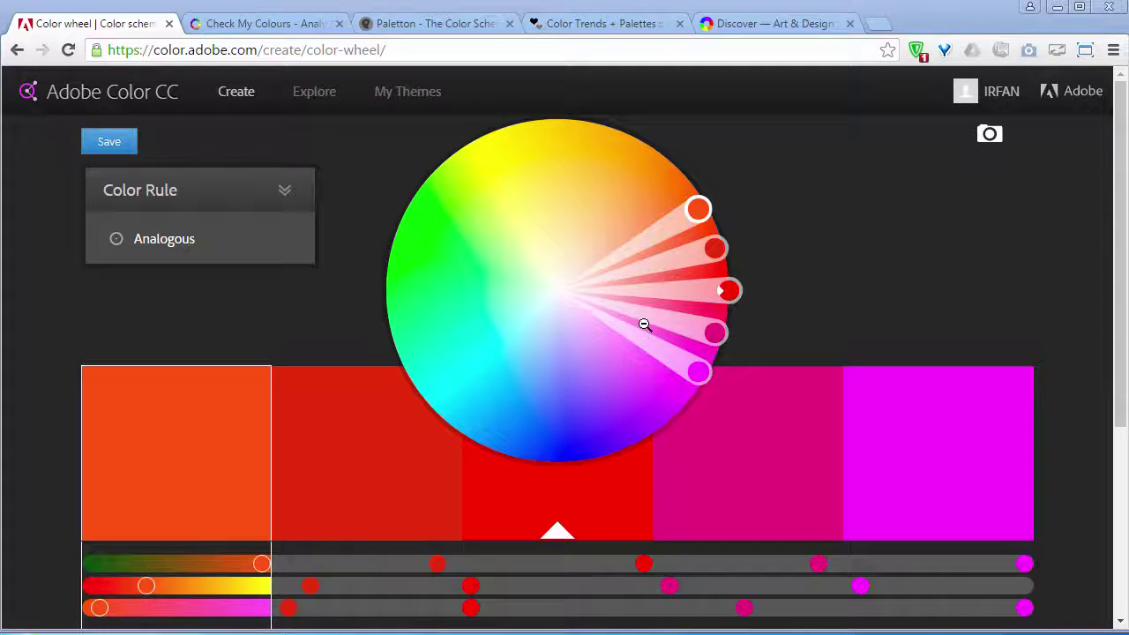
# Step: Expand the Color Rule list, then switch to the Explore grid of community themes
pyautogui.click(219, 197)
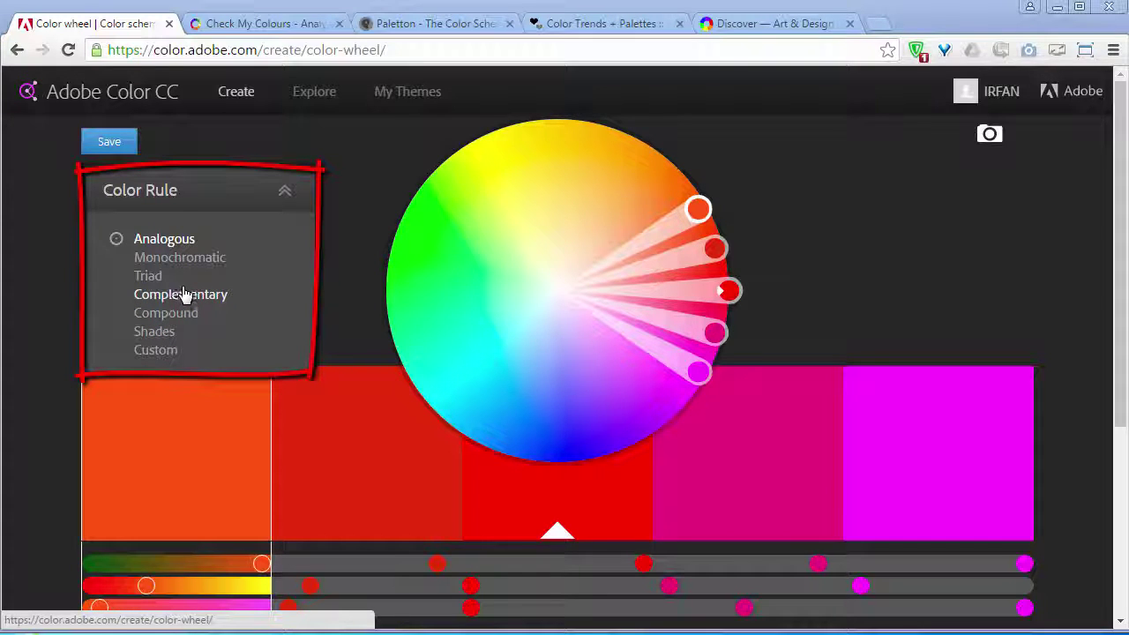
pyautogui.click(317, 103)
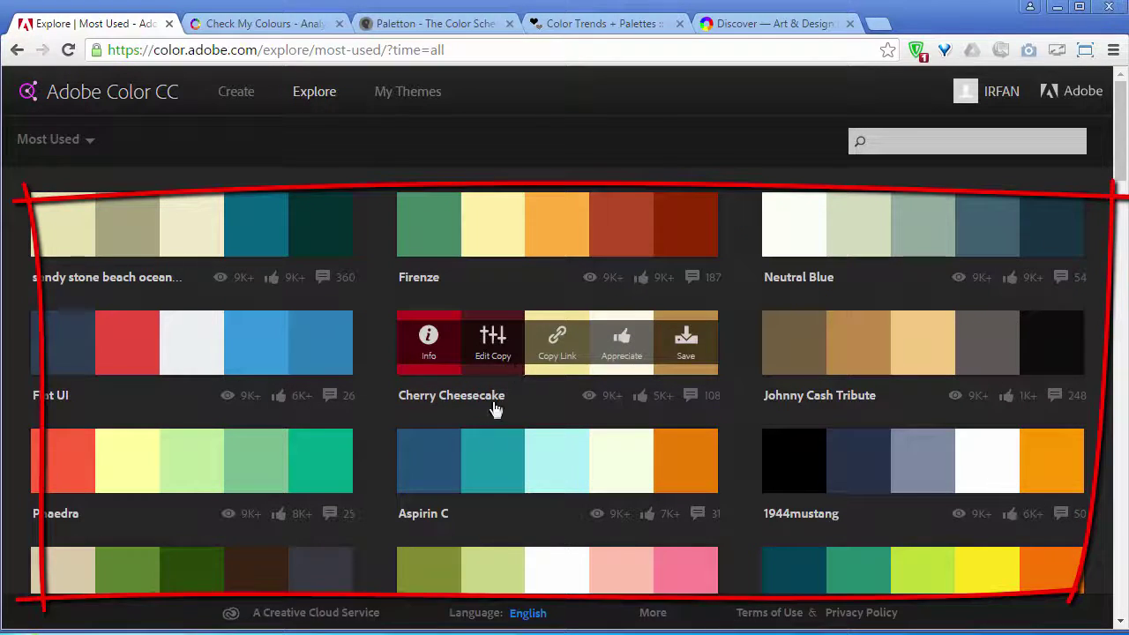
pyautogui.moveTo(557, 342)
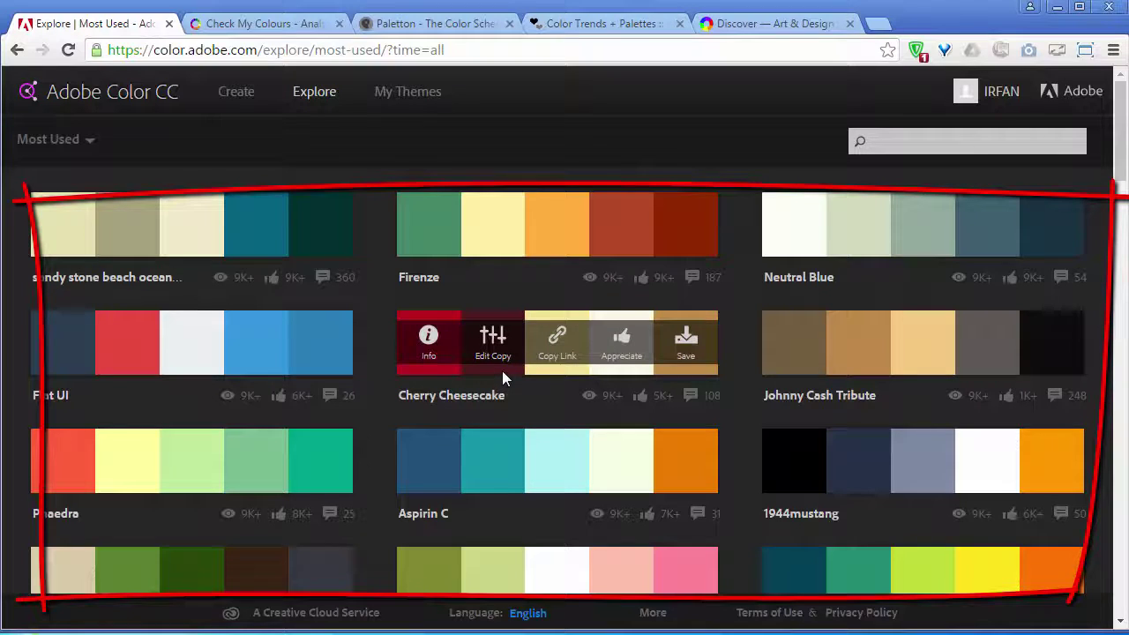
pyautogui.click(430, 353)
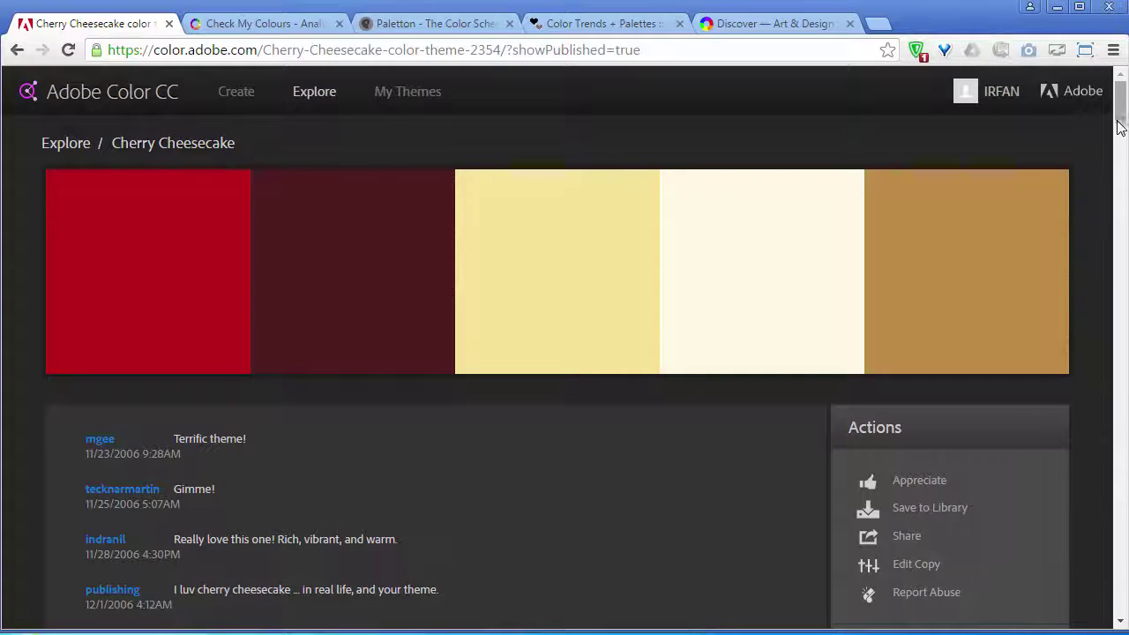
pyautogui.moveTo(1122, 125); pyautogui.dragTo(1122, 134)
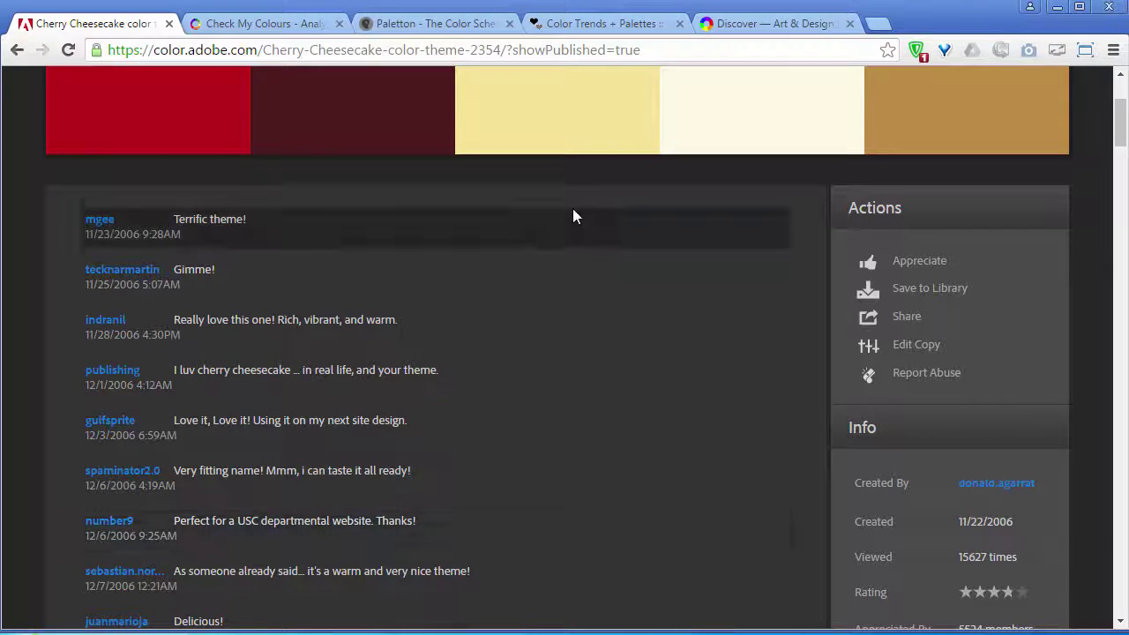
pyautogui.scroll(3, 1099, 241)
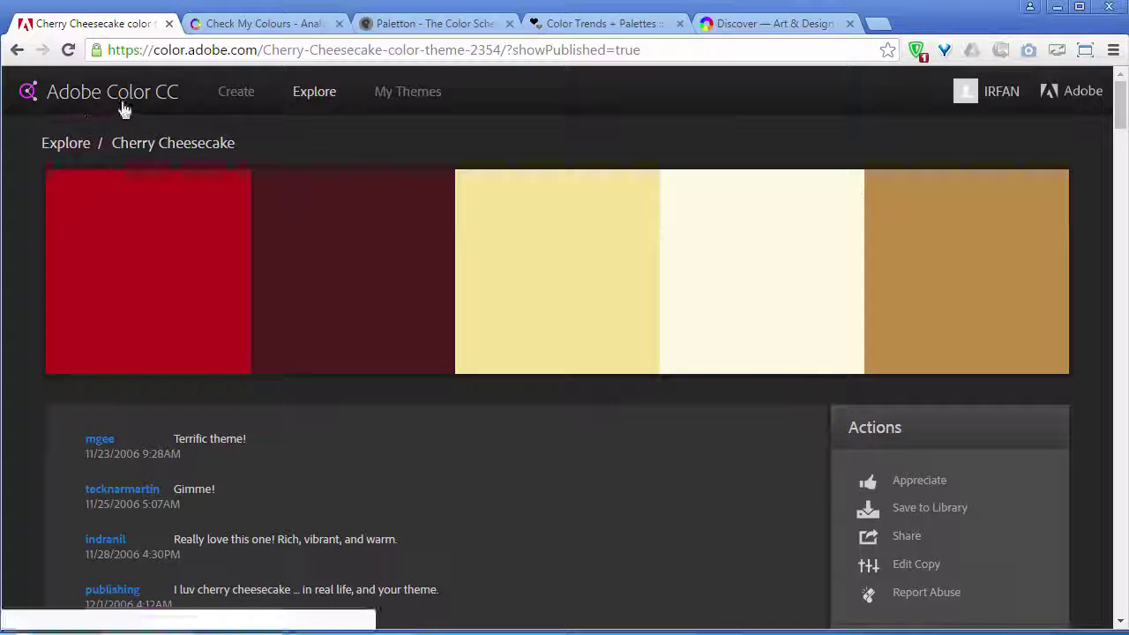
pyautogui.click(110, 111)
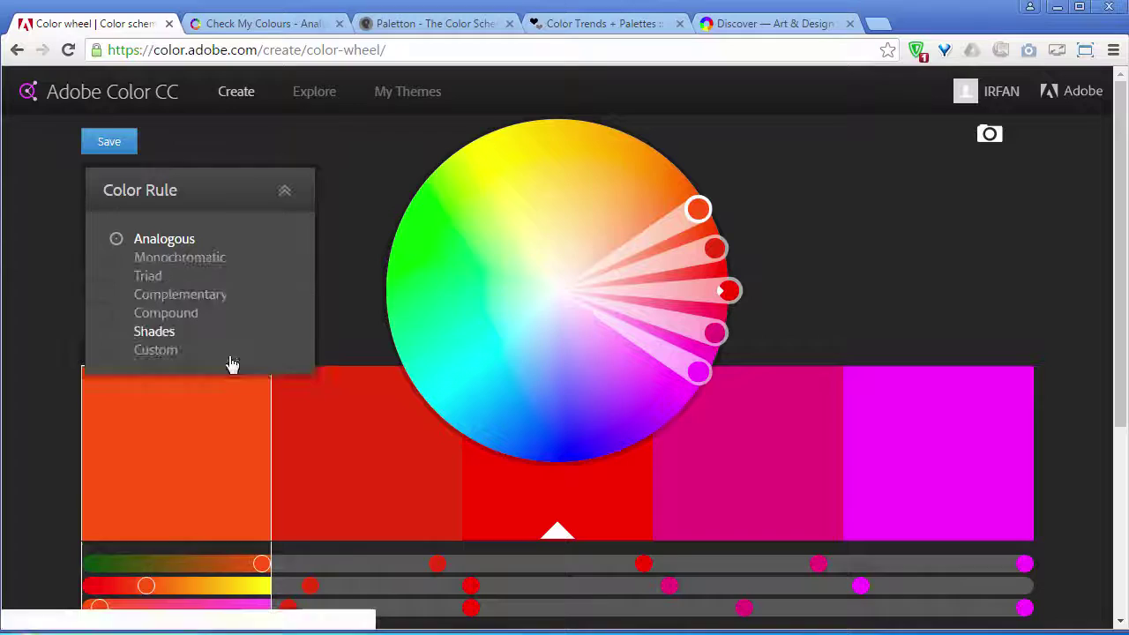
pyautogui.click(315, 93)
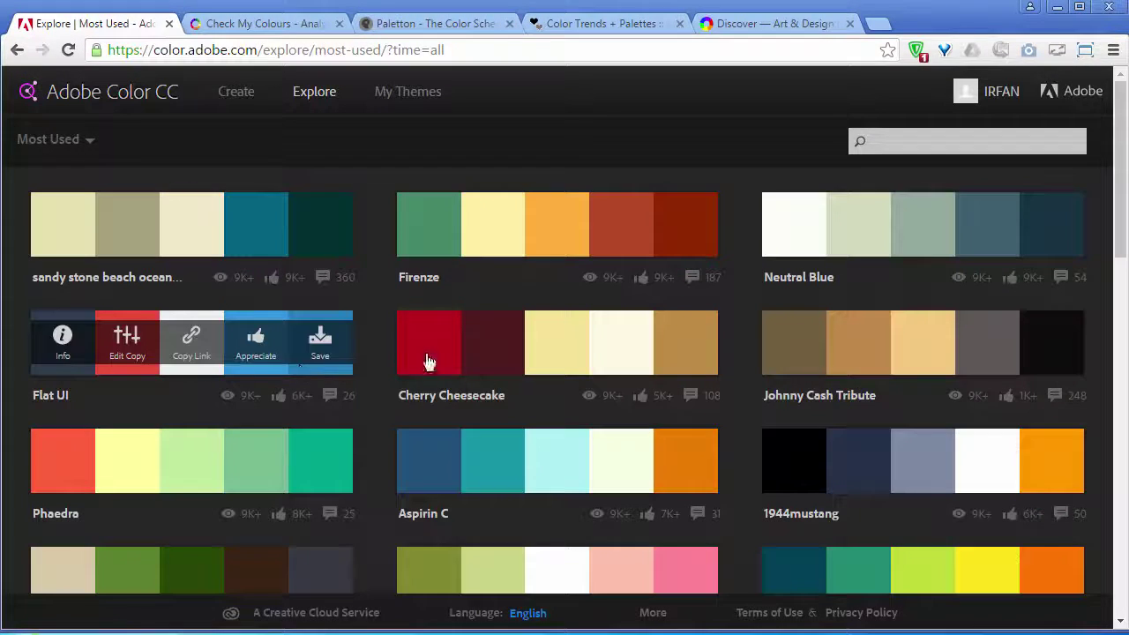
pyautogui.click(494, 346)
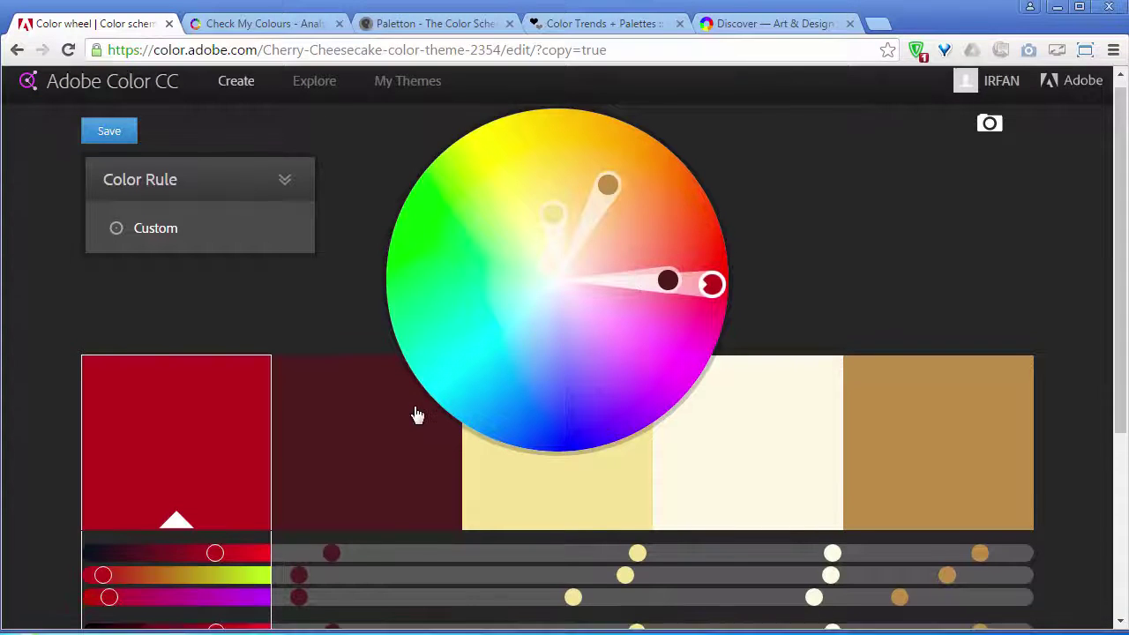
pyautogui.scroll(-3, 417, 414)
pyautogui.click(391, 439)
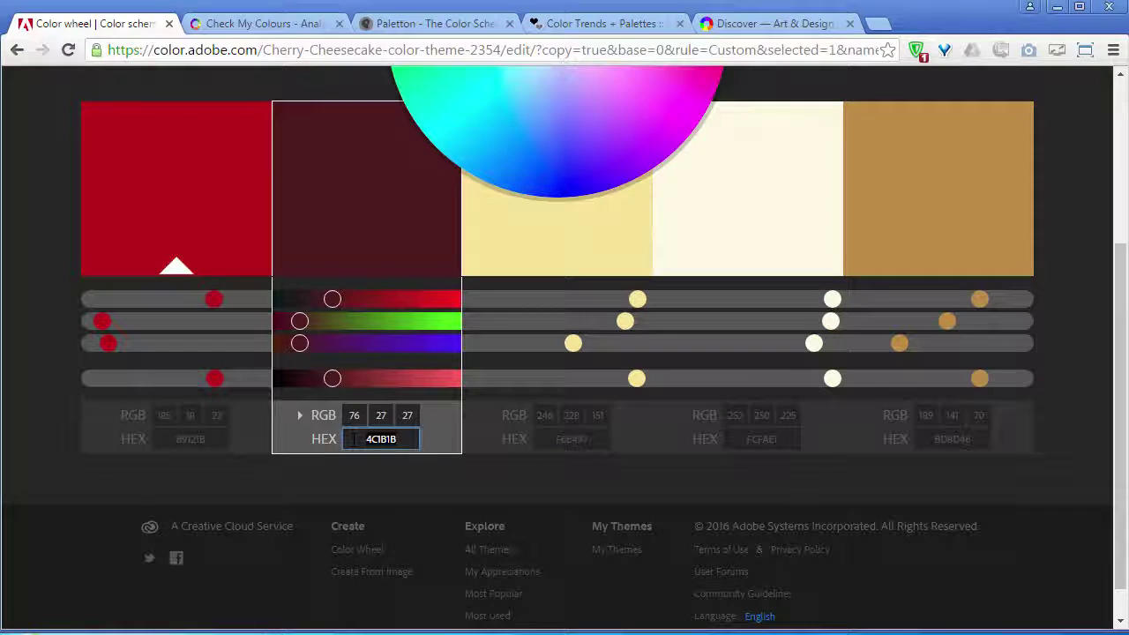
pyautogui.scroll(2, 595, 428)
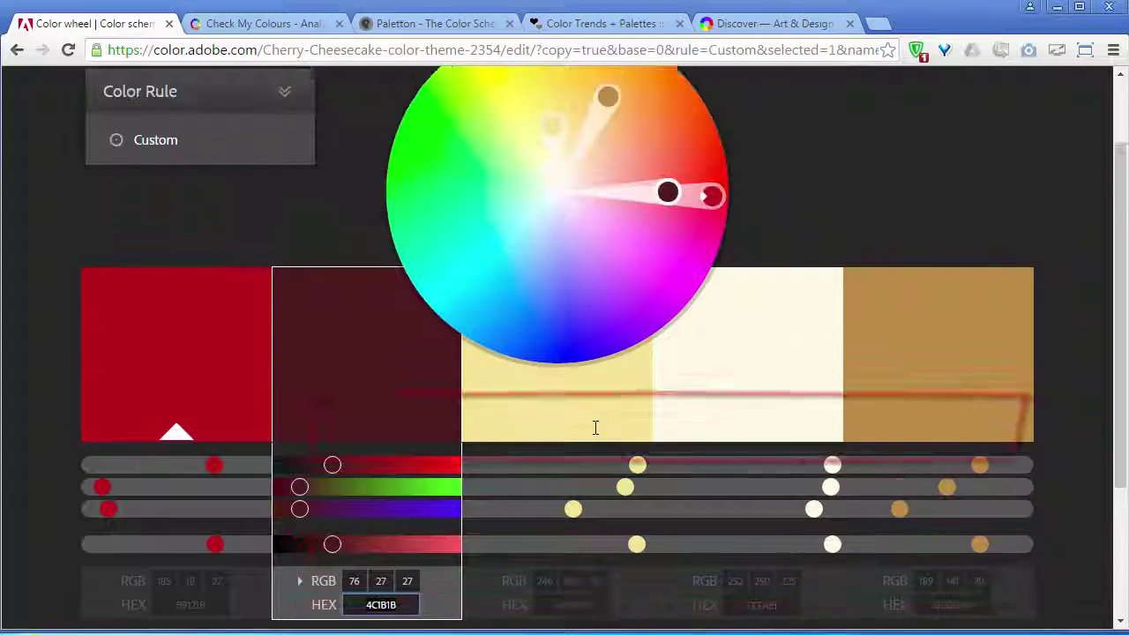
pyautogui.scroll(1, 596, 428)
pyautogui.click(317, 94)
pyautogui.write('corporate')
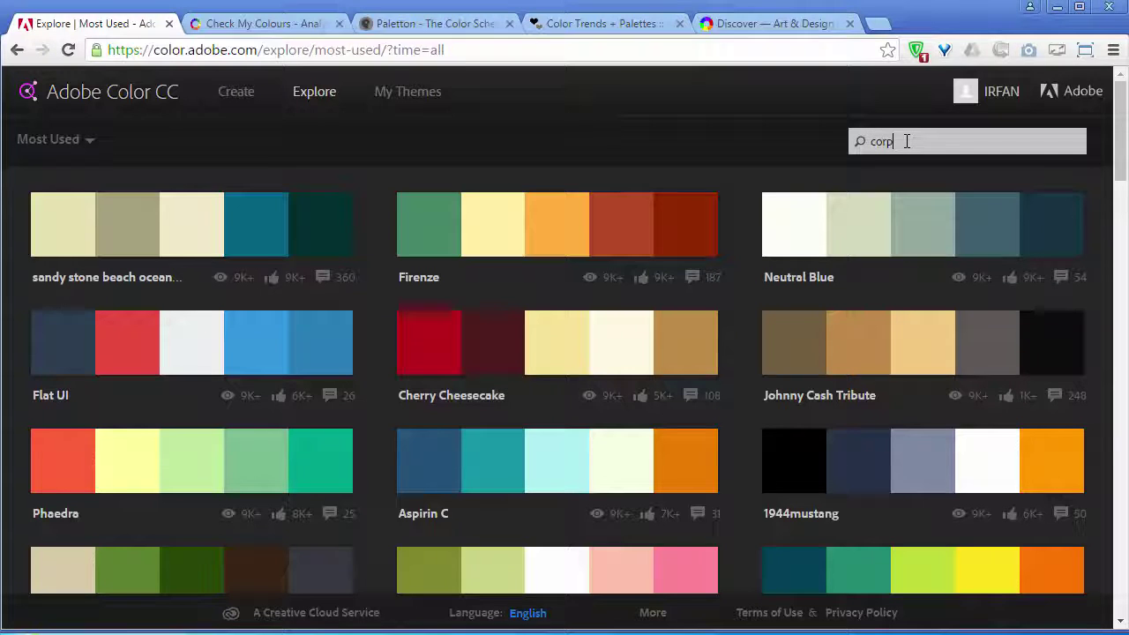
# Step: Run the 'corporate' theme search and scroll through the matching themes
pyautogui.press('Return')
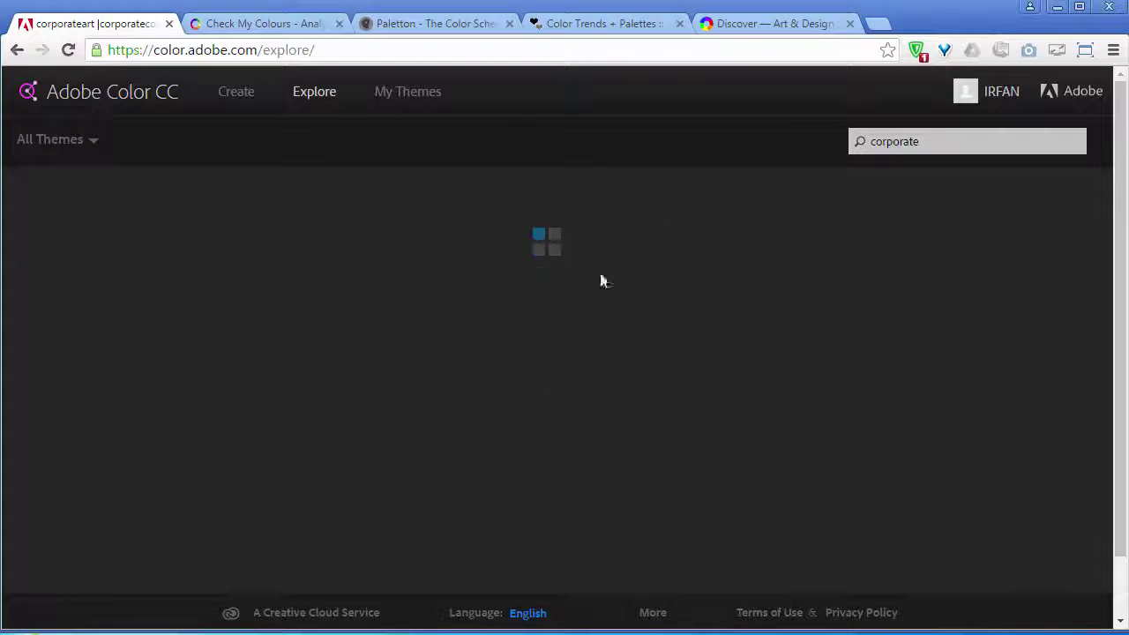
pyautogui.scroll(-1, 103, 333)
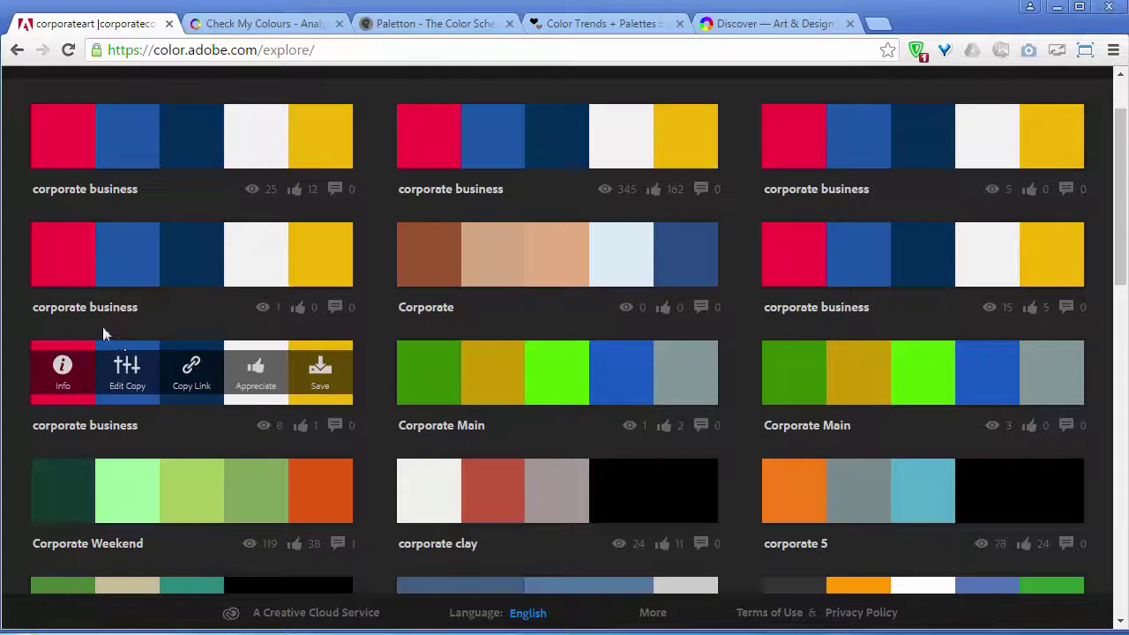
pyautogui.scroll(-3, 617, 396)
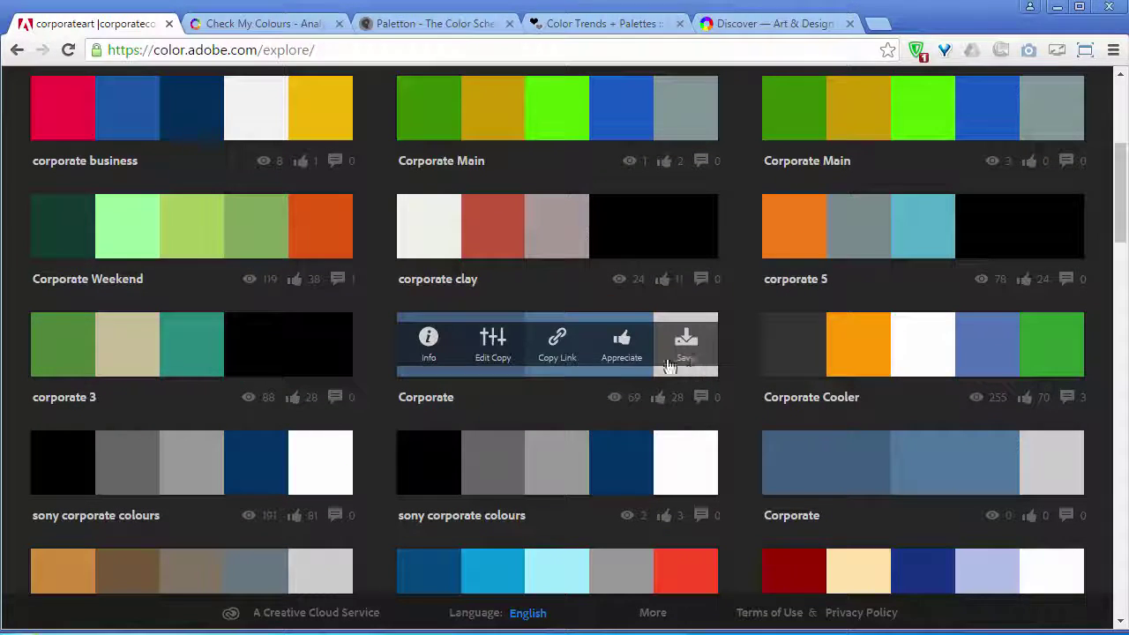
pyautogui.click(498, 362)
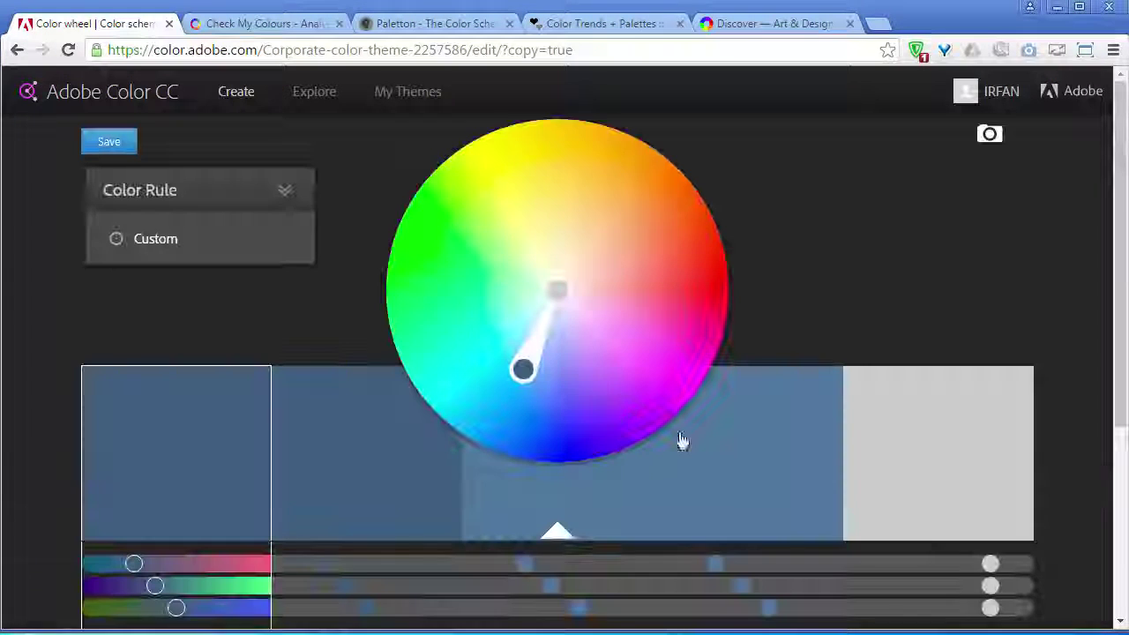
pyautogui.scroll(-1, 576, 428)
pyautogui.scroll(-3, 653, 537)
pyautogui.scroll(2, 373, 226)
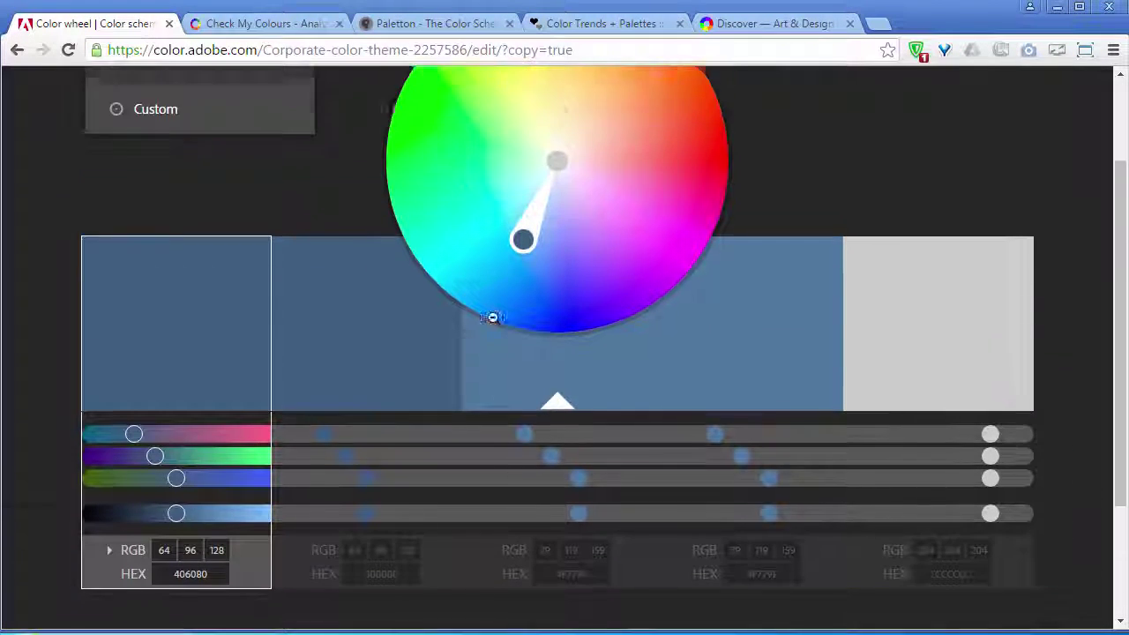
pyautogui.scroll(1, 491, 314)
pyautogui.scroll(-2, 564, 398)
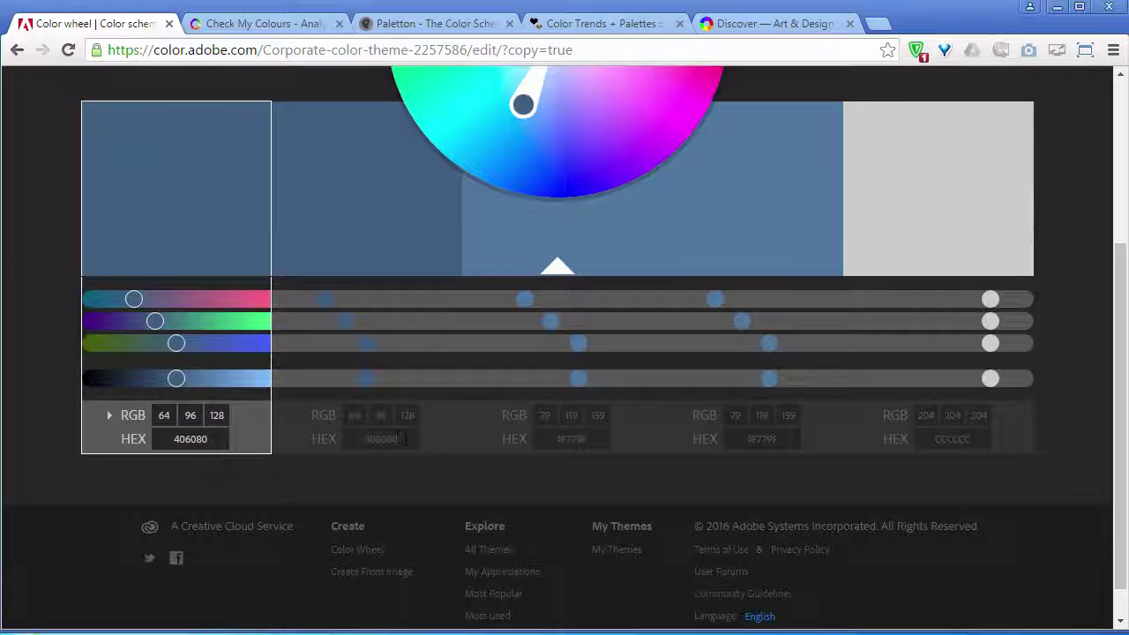
pyautogui.click(404, 438)
pyautogui.click(585, 438)
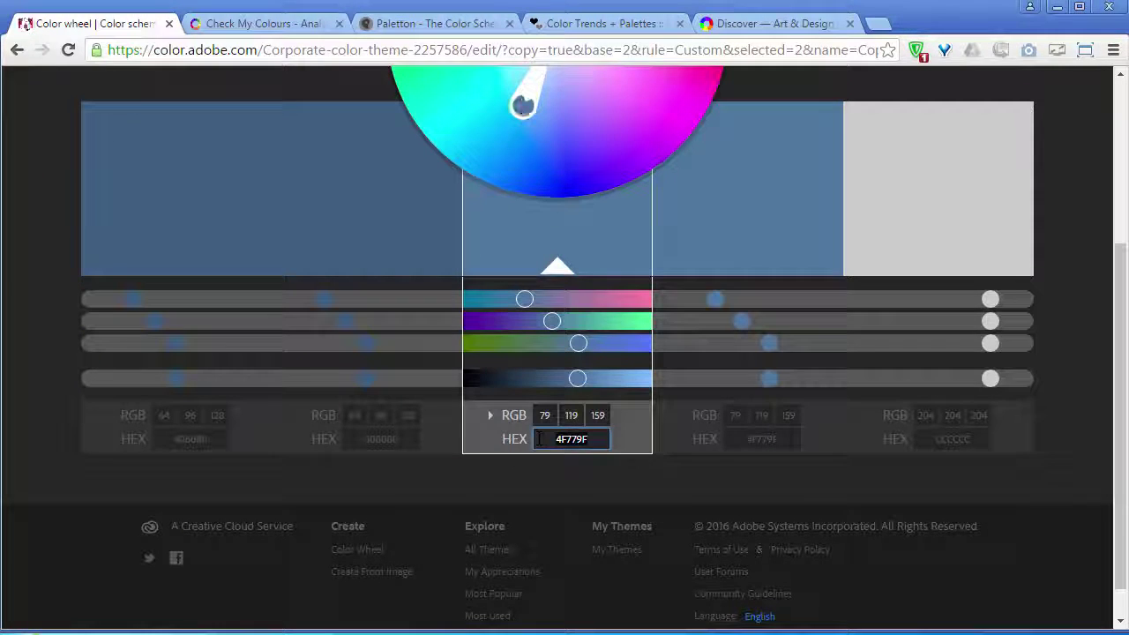
pyautogui.click(783, 438)
pyautogui.click(981, 441)
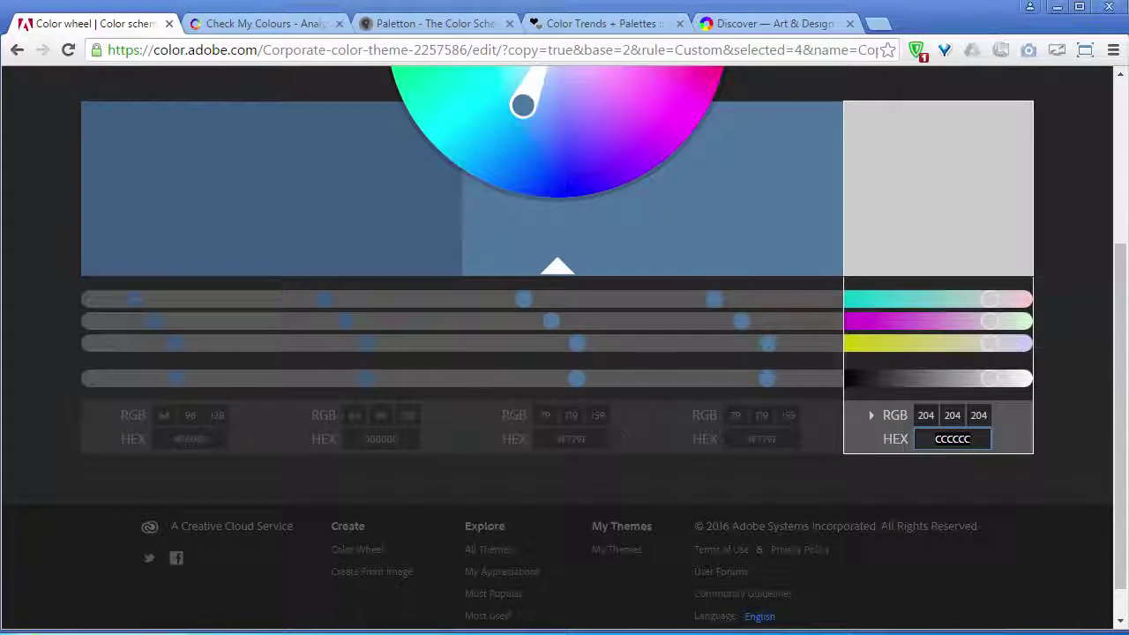
pyautogui.scroll(3, 577, 427)
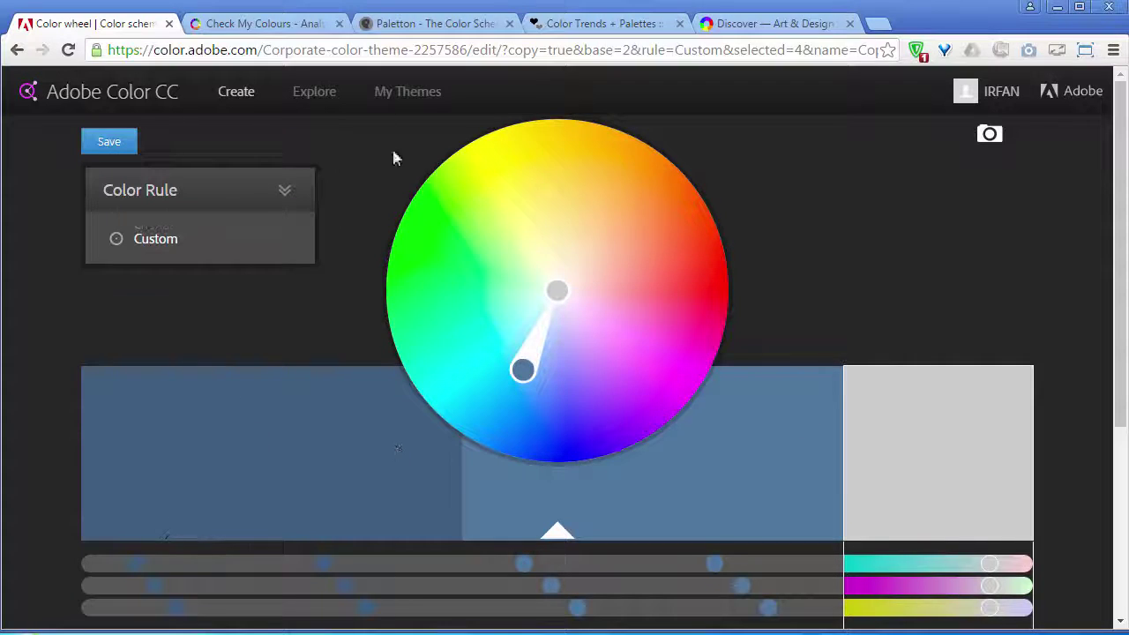
pyautogui.scroll(-3, 367, 350)
pyautogui.scroll(3, 421, 353)
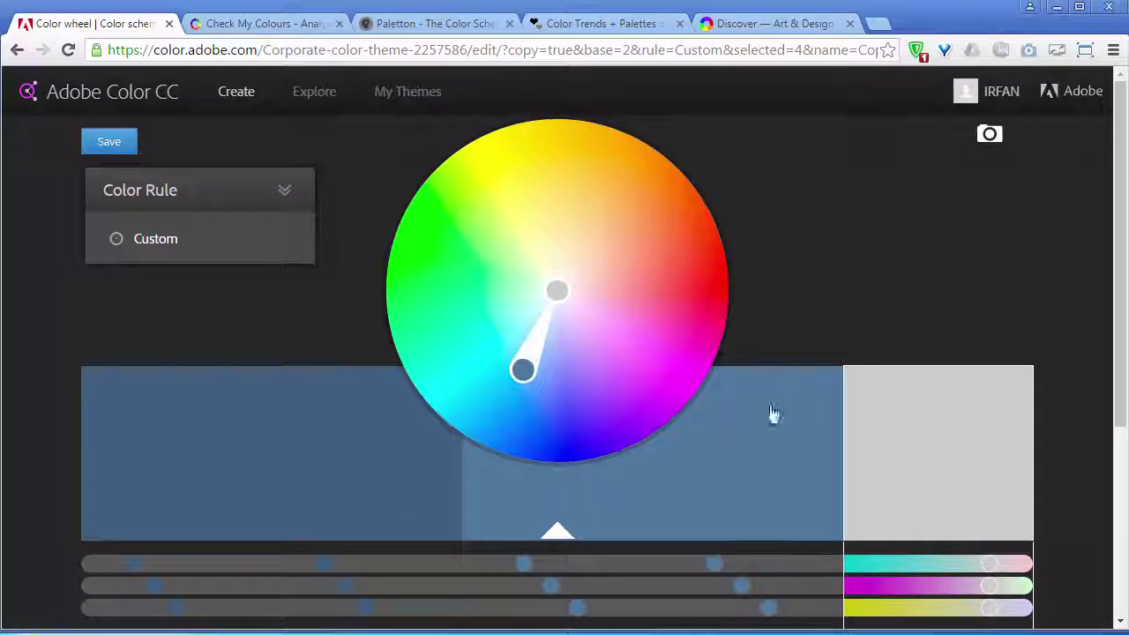
# Step: Scroll the Check My Colours udemy.com report to its 1:1 failing rows, then go to Paletton
pyautogui.click(273, 24)
pyautogui.scroll(-1, 424, 282)
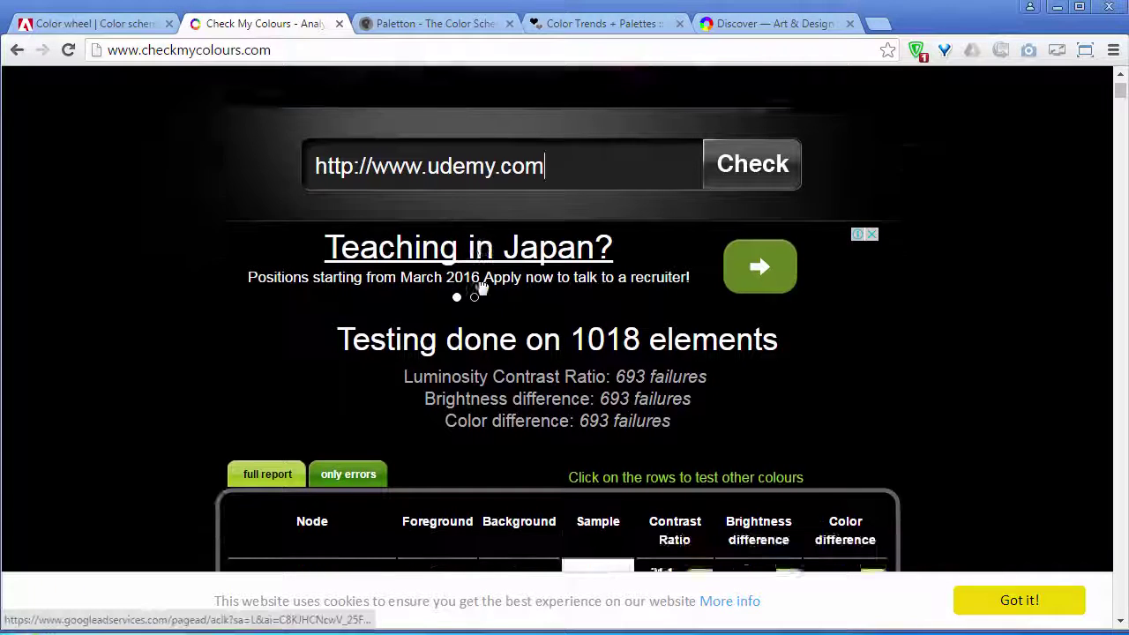
pyautogui.scroll(1, 298, 262)
pyautogui.scroll(2, 216, 252)
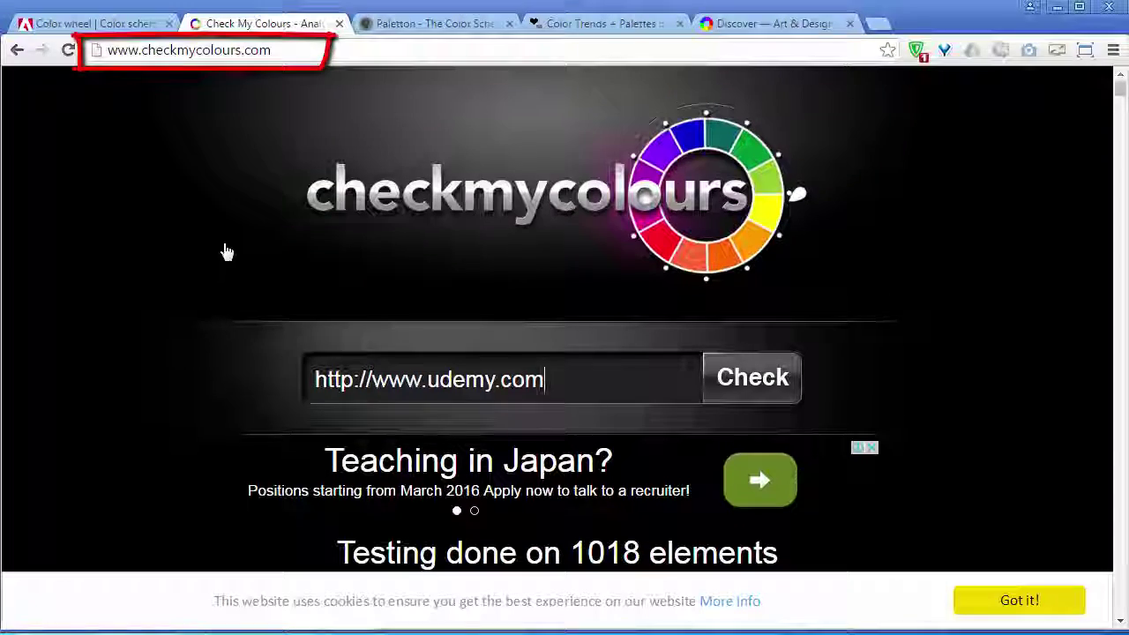
pyautogui.scroll(-1, 221, 252)
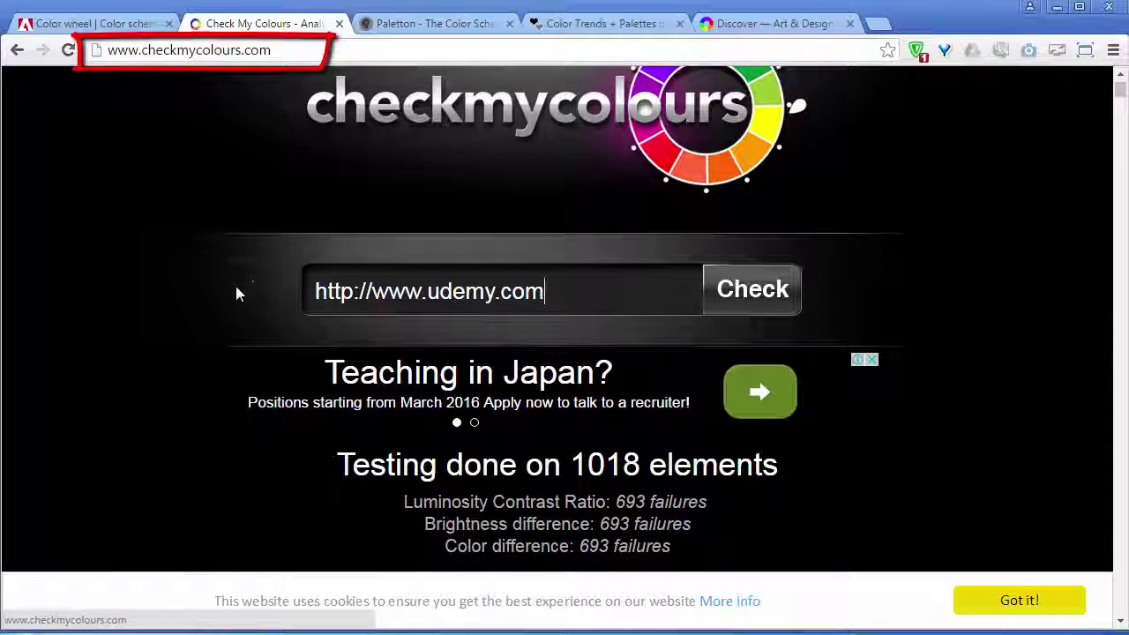
pyautogui.scroll(-1, 235, 286)
pyautogui.scroll(-2, 264, 282)
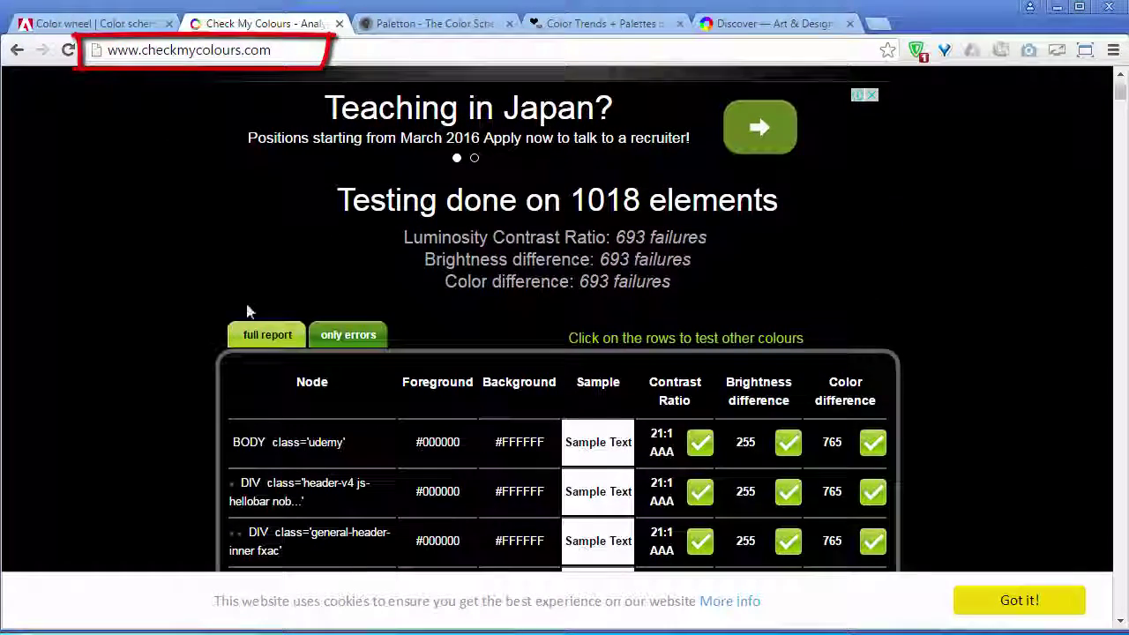
pyautogui.scroll(-2, 202, 368)
pyautogui.scroll(-3, 197, 353)
pyautogui.scroll(-2, 250, 350)
pyautogui.scroll(-2, 249, 351)
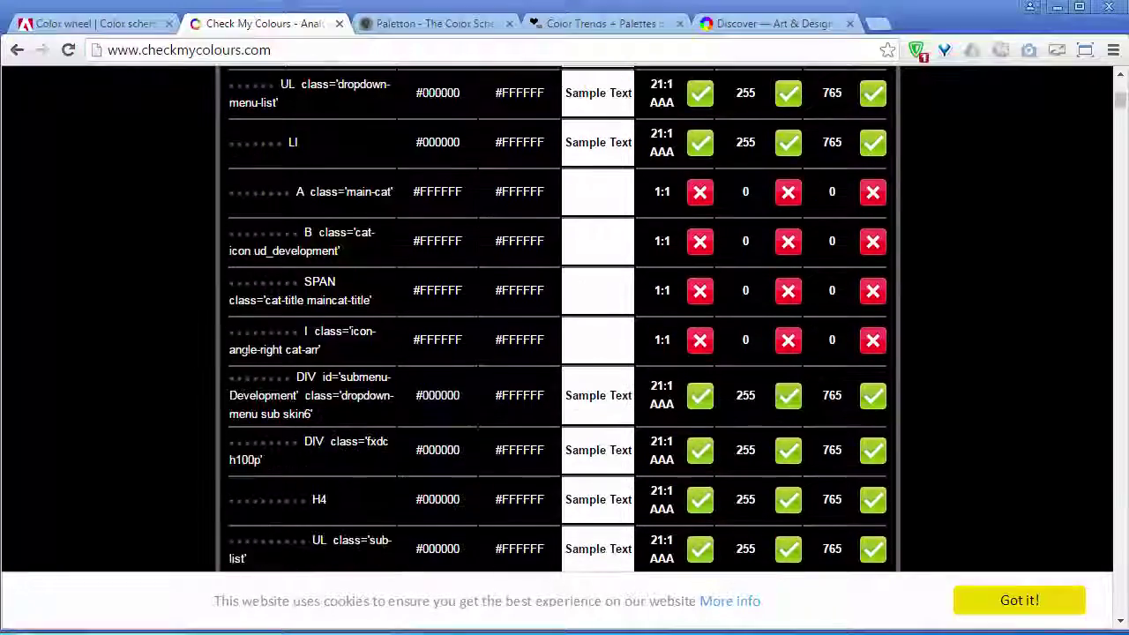
pyautogui.scroll(-3, 247, 346)
pyautogui.scroll(-2, 244, 342)
pyautogui.scroll(3, 243, 342)
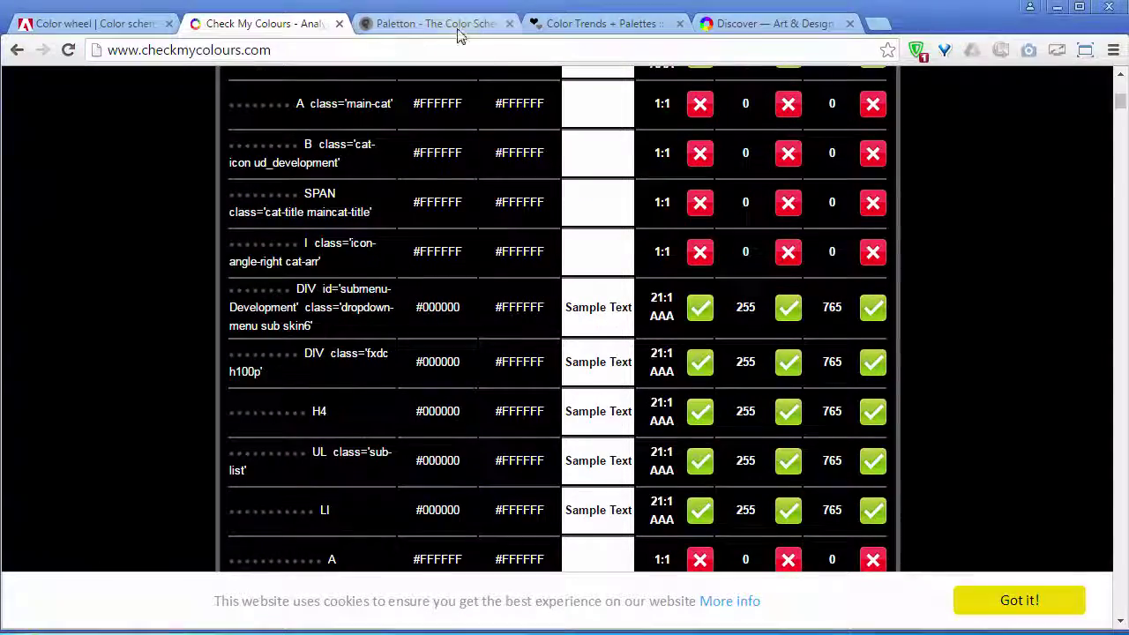
pyautogui.click(449, 26)
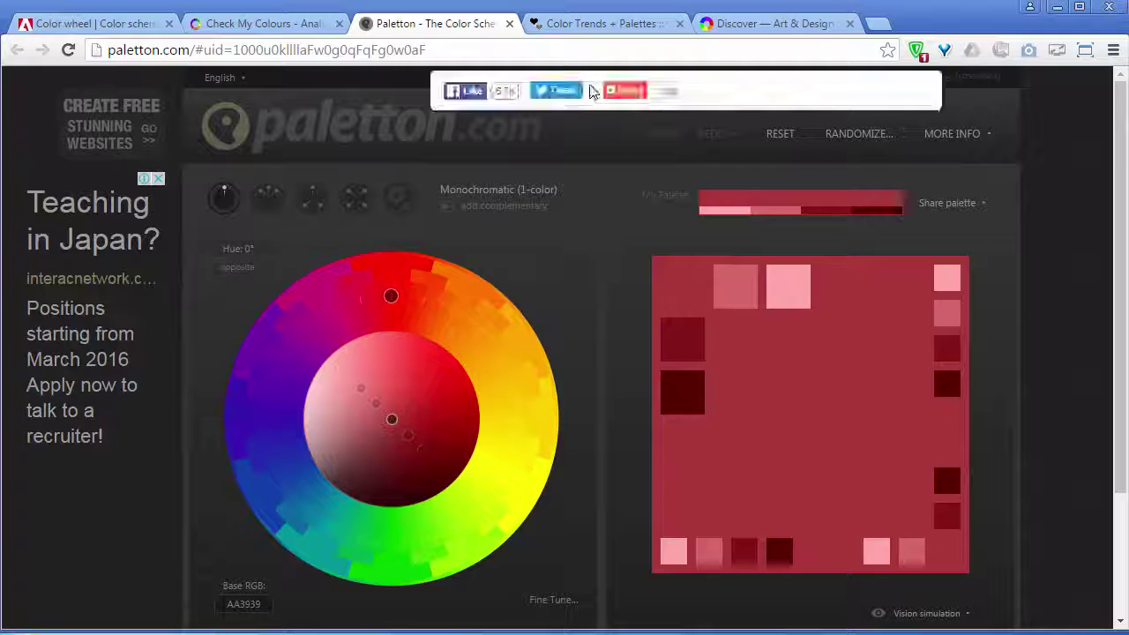
# Step: View the COLOURlovers and COLRD pages, then return to the Check My Colours report
pyautogui.click(605, 23)
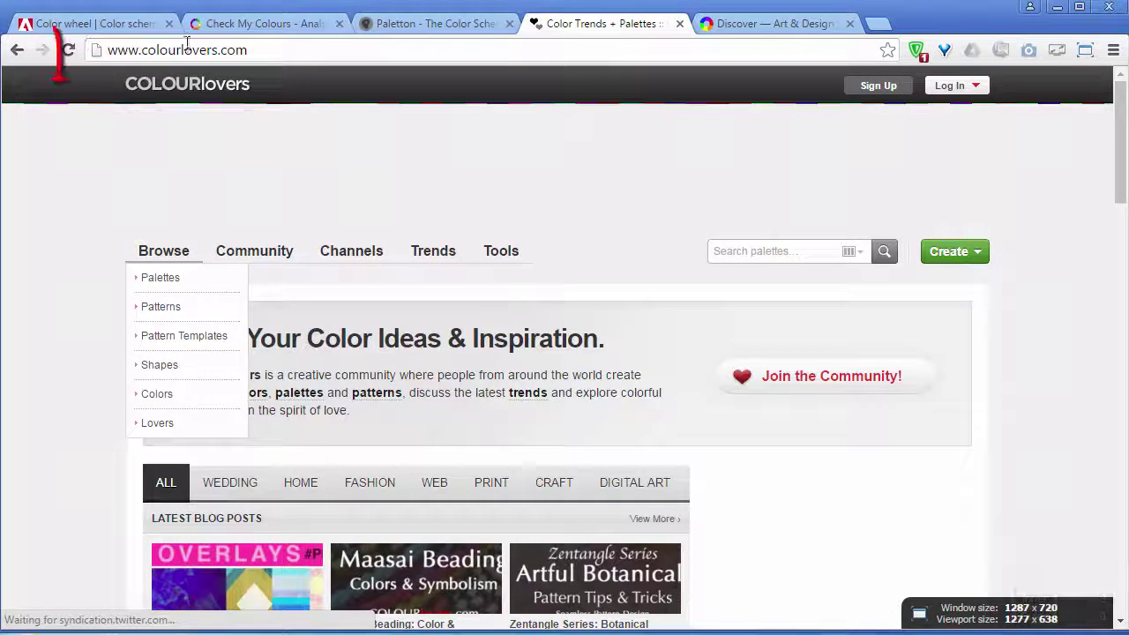
pyautogui.click(745, 24)
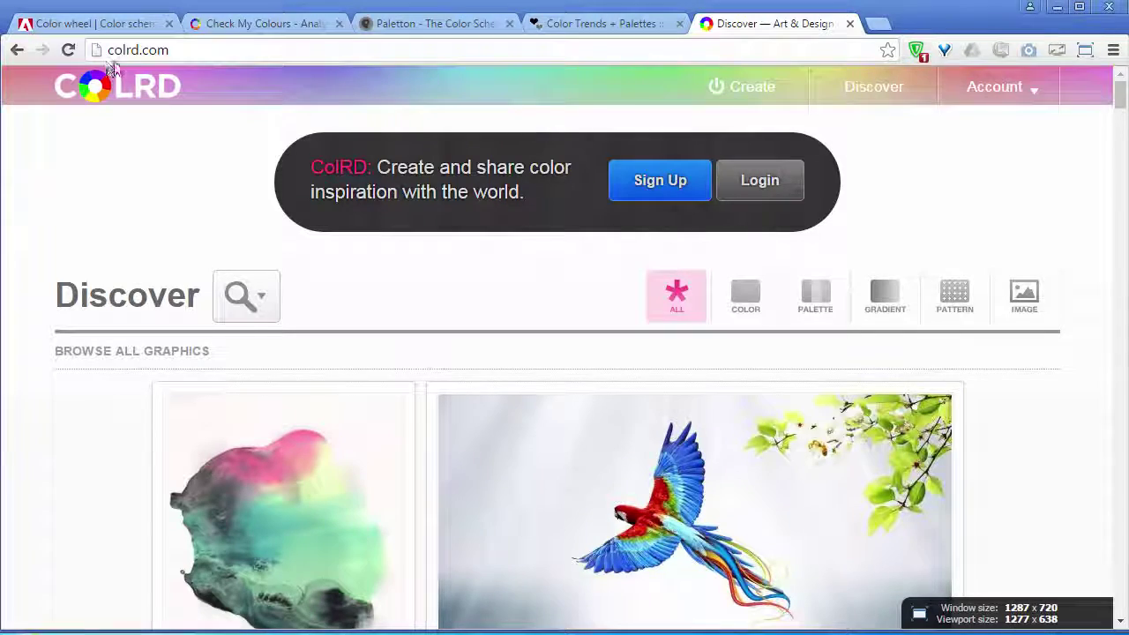
pyautogui.click(259, 25)
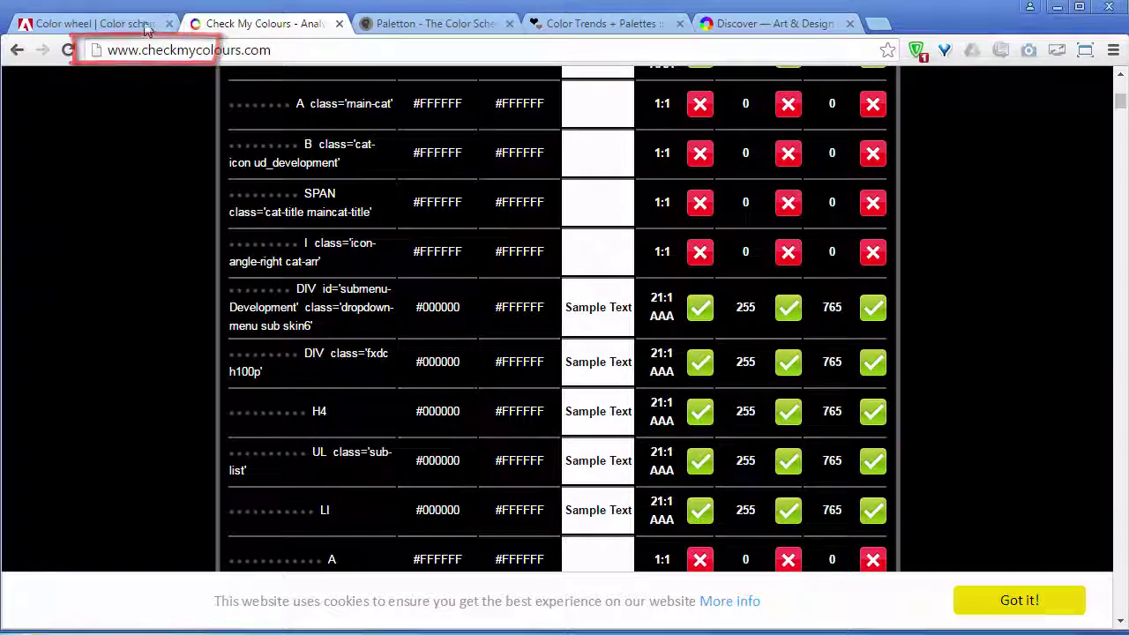
# Step: Flip through the Adobe Color, Paletton and COLOURlovers tabs, ending on Check My Colours
pyautogui.click(146, 29)
pyautogui.click(260, 24)
pyautogui.click(401, 29)
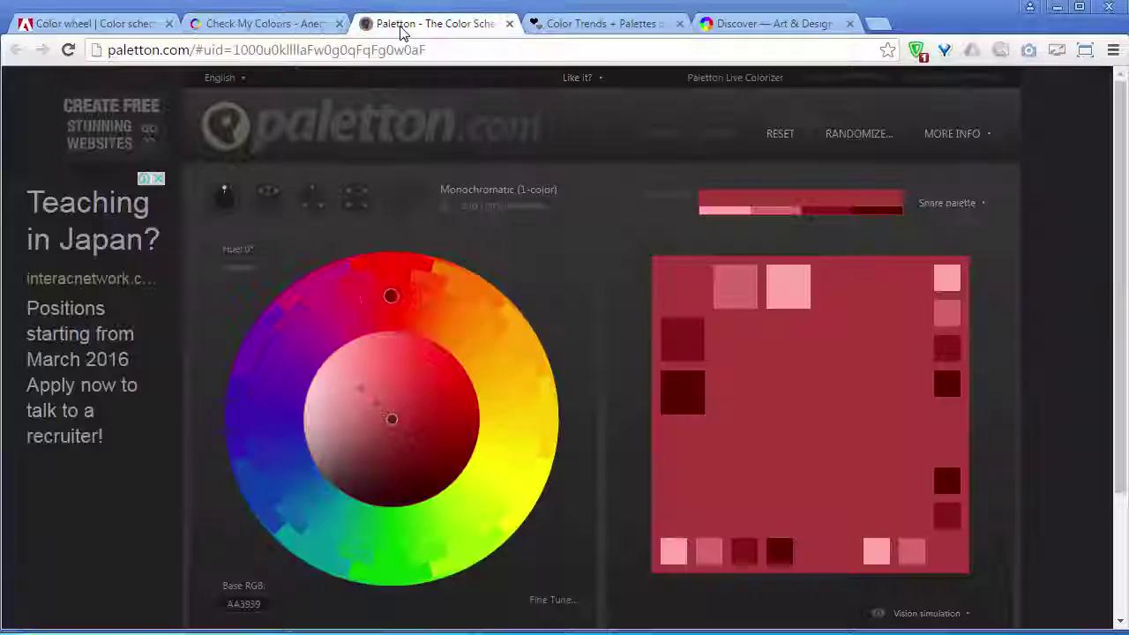
pyautogui.click(564, 29)
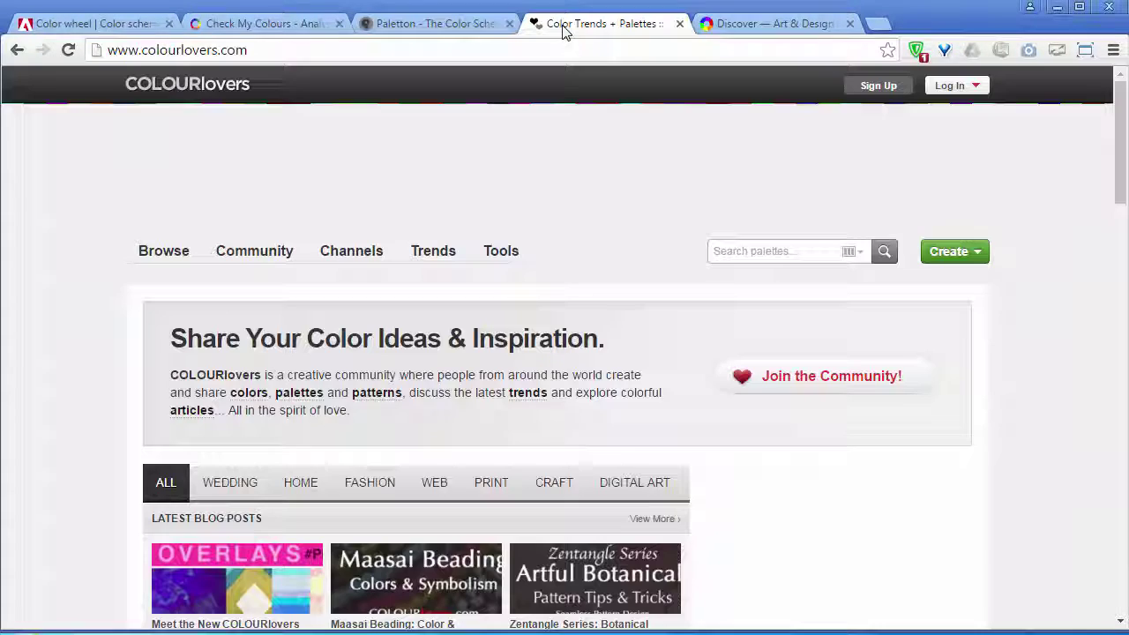
pyautogui.click(257, 26)
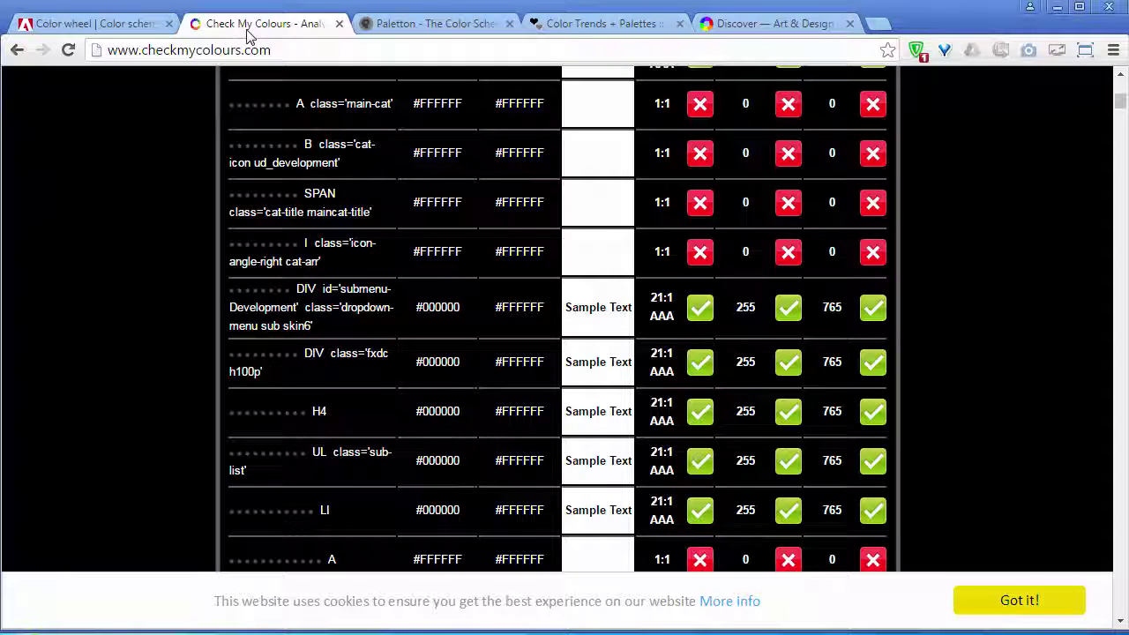